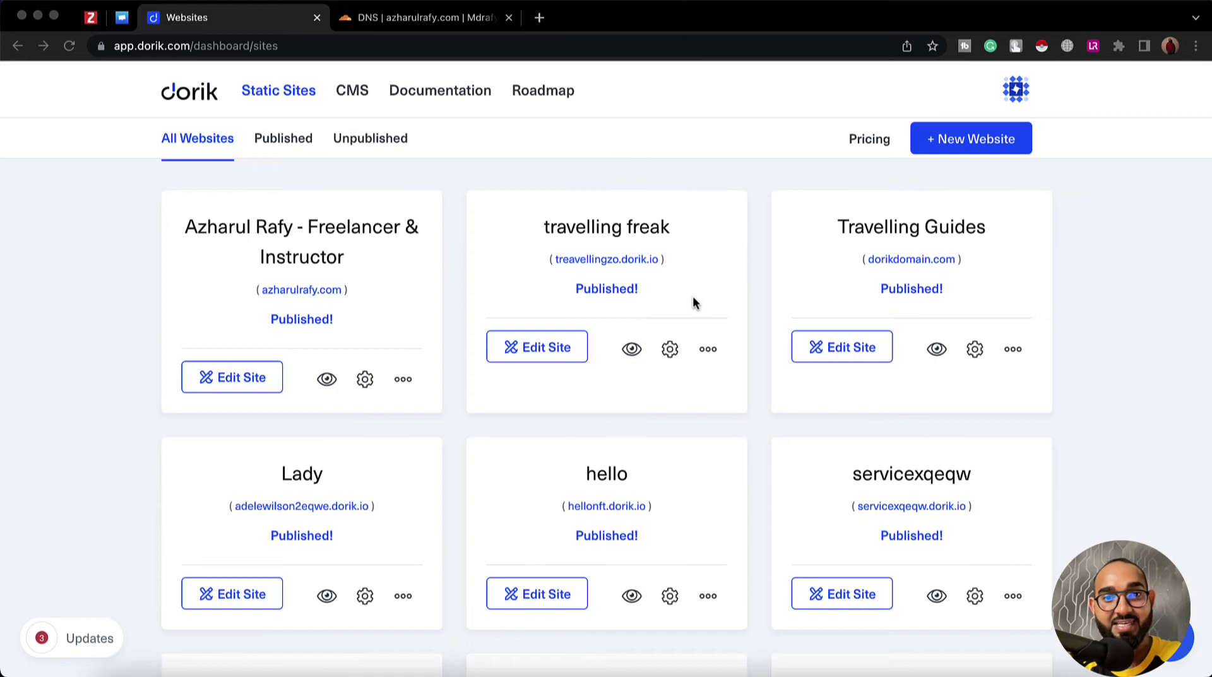
- Scroll through the dashboard's list of published sites
{"action": "scroll", "coordinate": [987, 392], "scroll_direction": "down", "scroll_amount": 2}
{"action": "scroll", "coordinate": [821, 353], "scroll_direction": "up", "scroll_amount": 2}
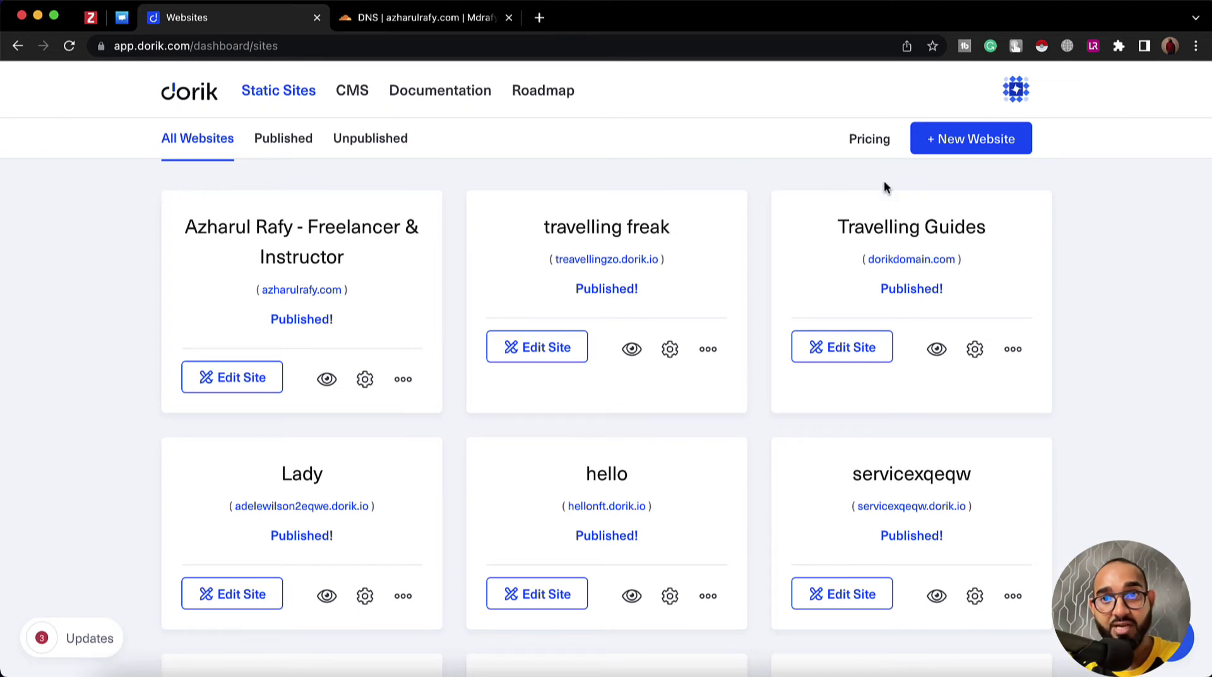
- Start a new website and browse the template gallery
{"action": "left_click", "coordinate": [980, 144]}
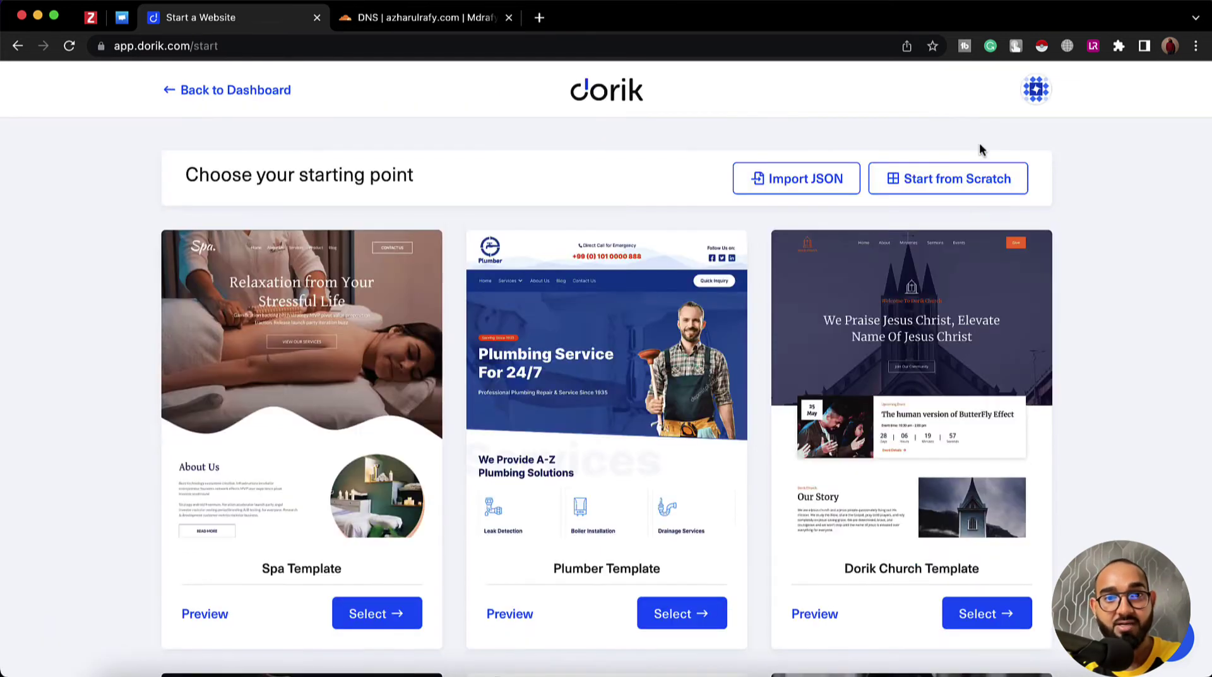
{"action": "left_click", "coordinate": [993, 178]}
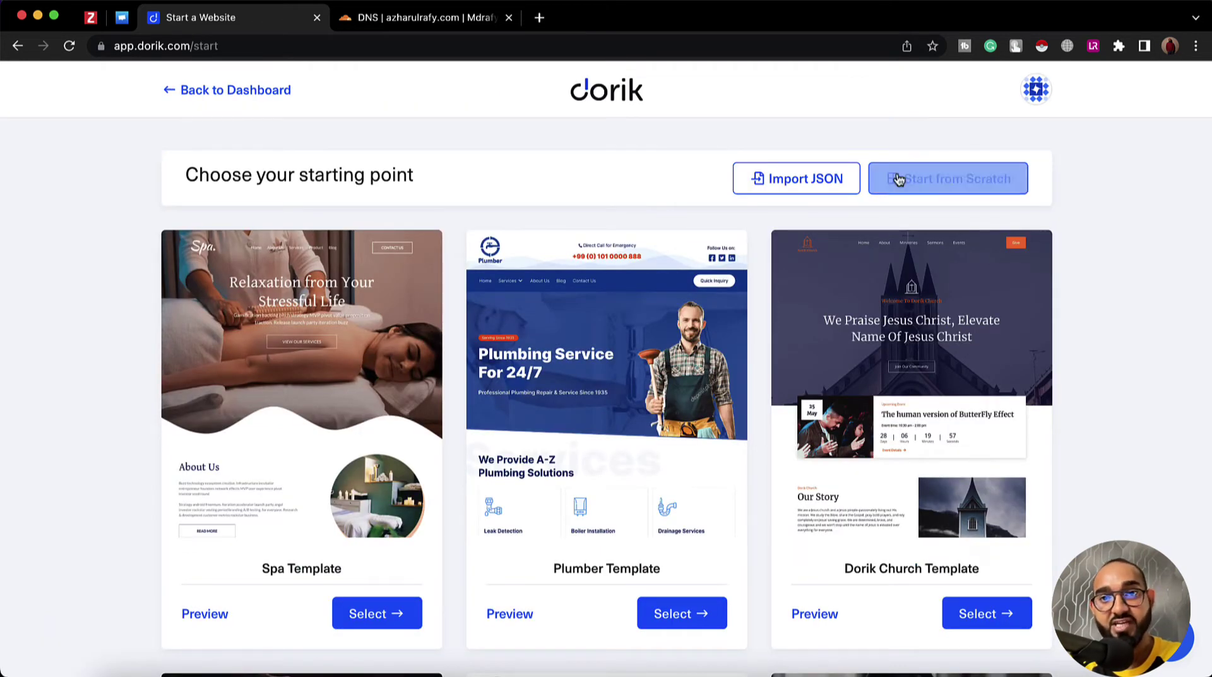
{"action": "scroll", "coordinate": [964, 253], "scroll_direction": "down", "scroll_amount": 2}
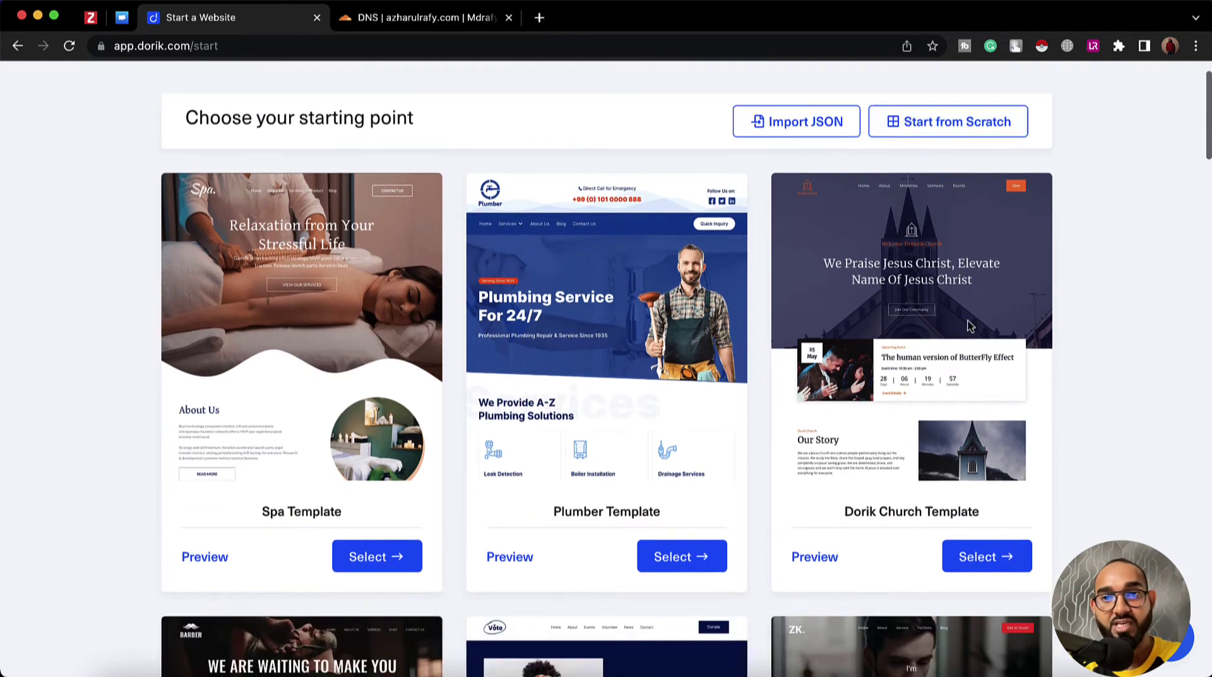
{"action": "scroll", "coordinate": [884, 442], "scroll_direction": "down", "scroll_amount": 2}
{"action": "scroll", "coordinate": [878, 495], "scroll_direction": "down", "scroll_amount": 10}
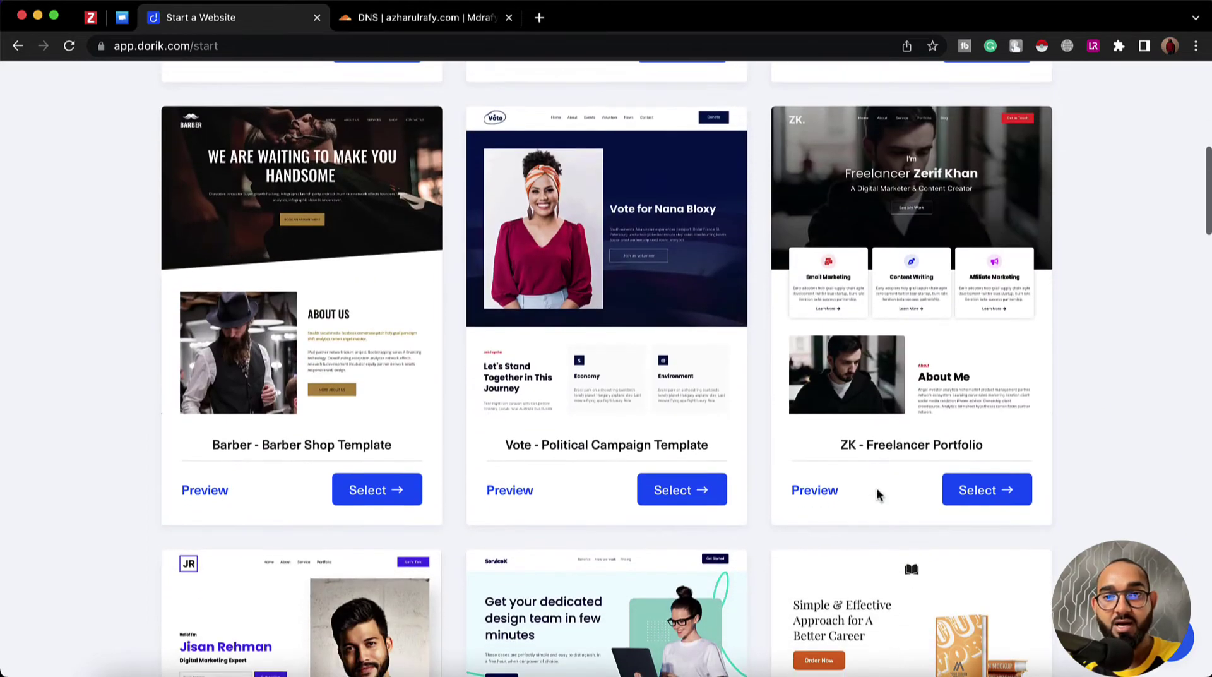
{"action": "scroll", "coordinate": [878, 495], "scroll_direction": "up", "scroll_amount": 10}
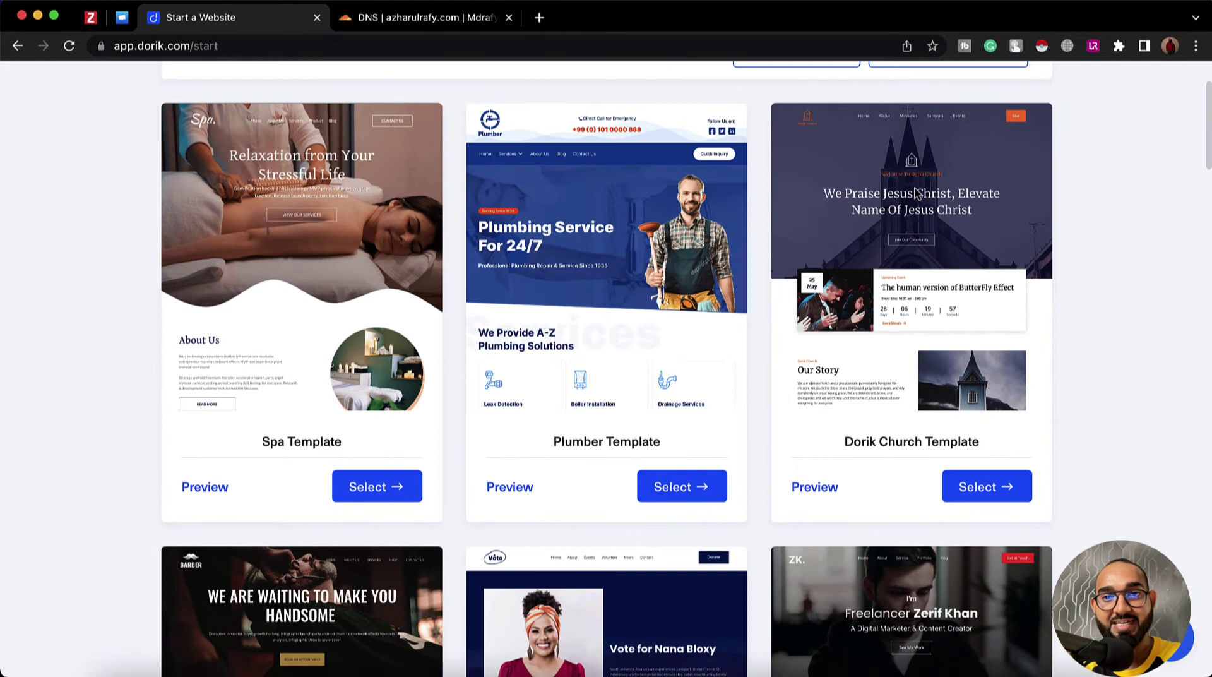
- Build the site from the Dorik Church Template and scroll through its Home page
{"action": "left_click", "coordinate": [990, 498]}
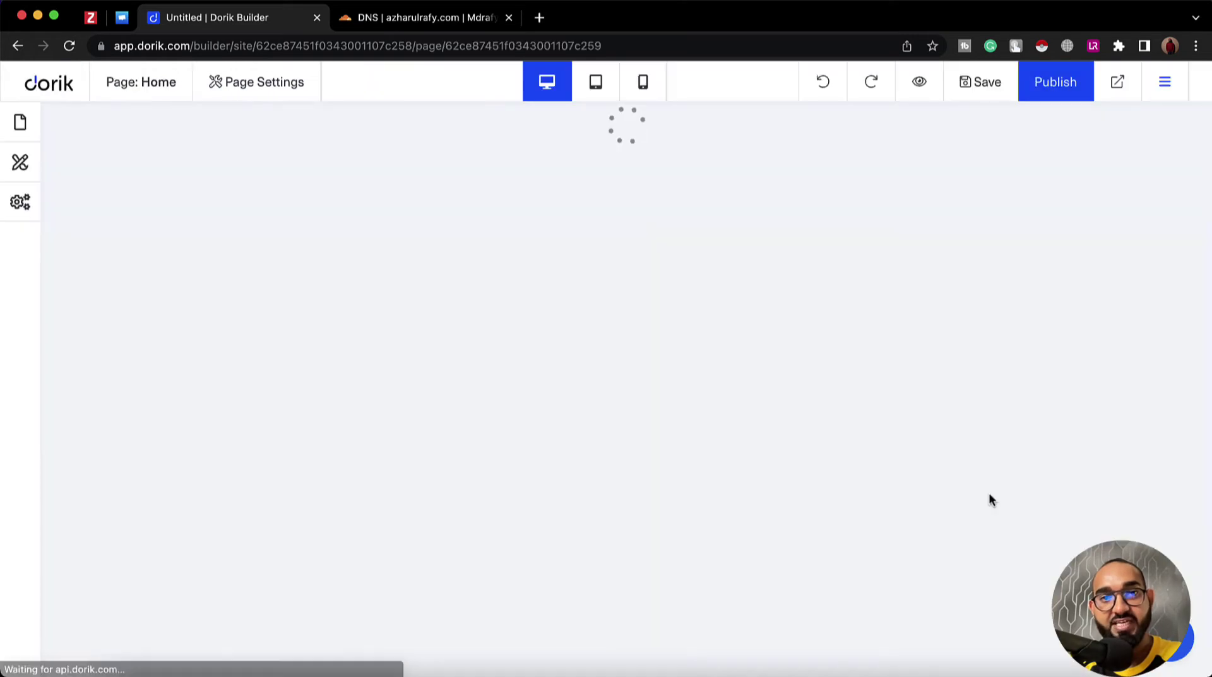
{"action": "scroll", "coordinate": [600, 467], "scroll_direction": "down", "scroll_amount": 15}
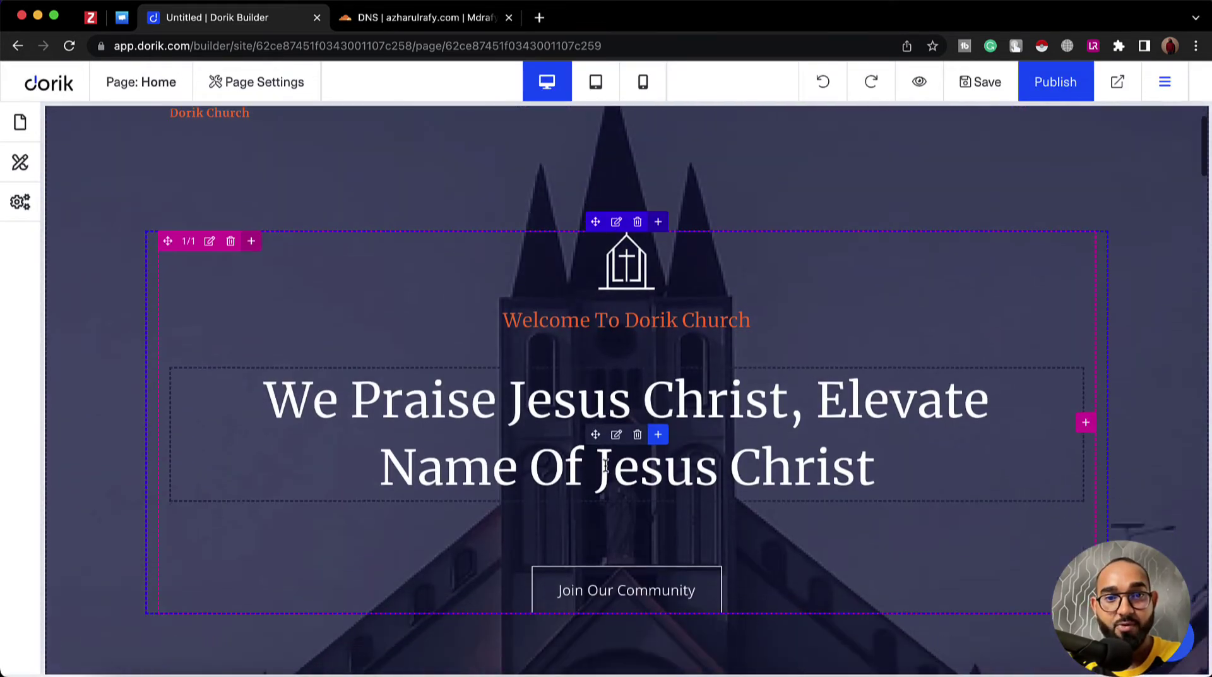
{"action": "scroll", "coordinate": [605, 469], "scroll_direction": "down", "scroll_amount": 5}
{"action": "scroll", "coordinate": [604, 470], "scroll_direction": "up", "scroll_amount": 20}
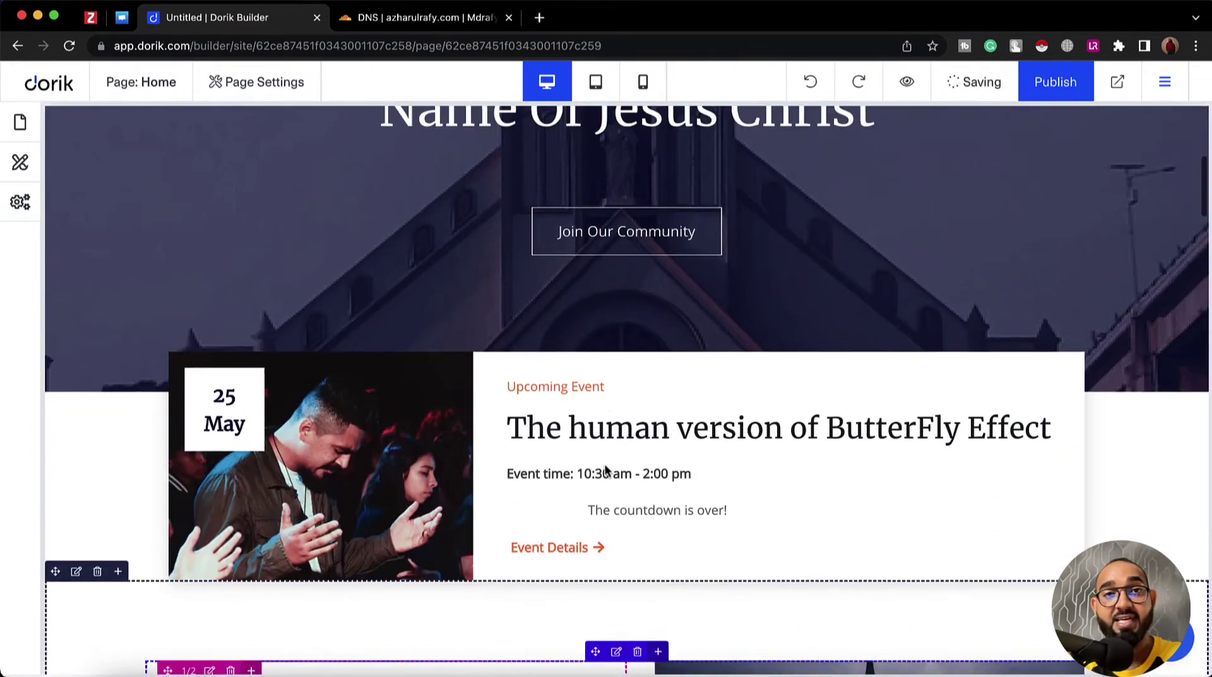
{"action": "scroll", "coordinate": [605, 470], "scroll_direction": "up", "scroll_amount": 2}
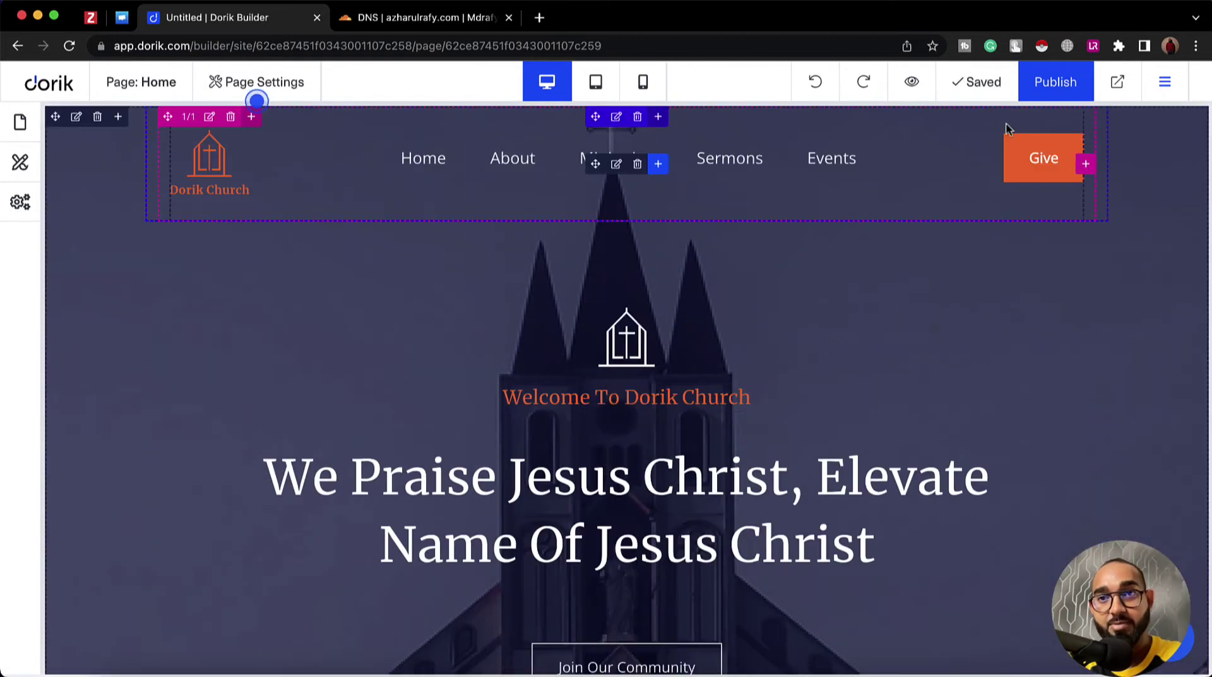
- Open the publish settings and name the project Test Project
{"action": "left_click", "coordinate": [1052, 82]}
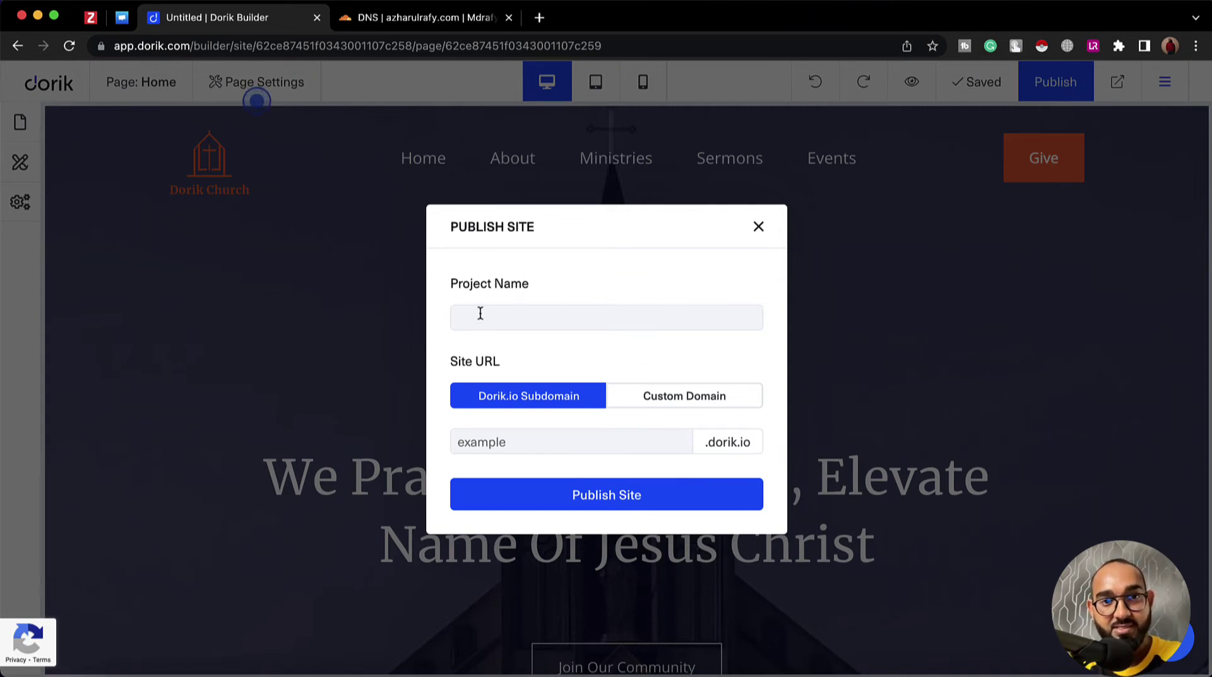
{"action": "left_click", "coordinate": [530, 314]}
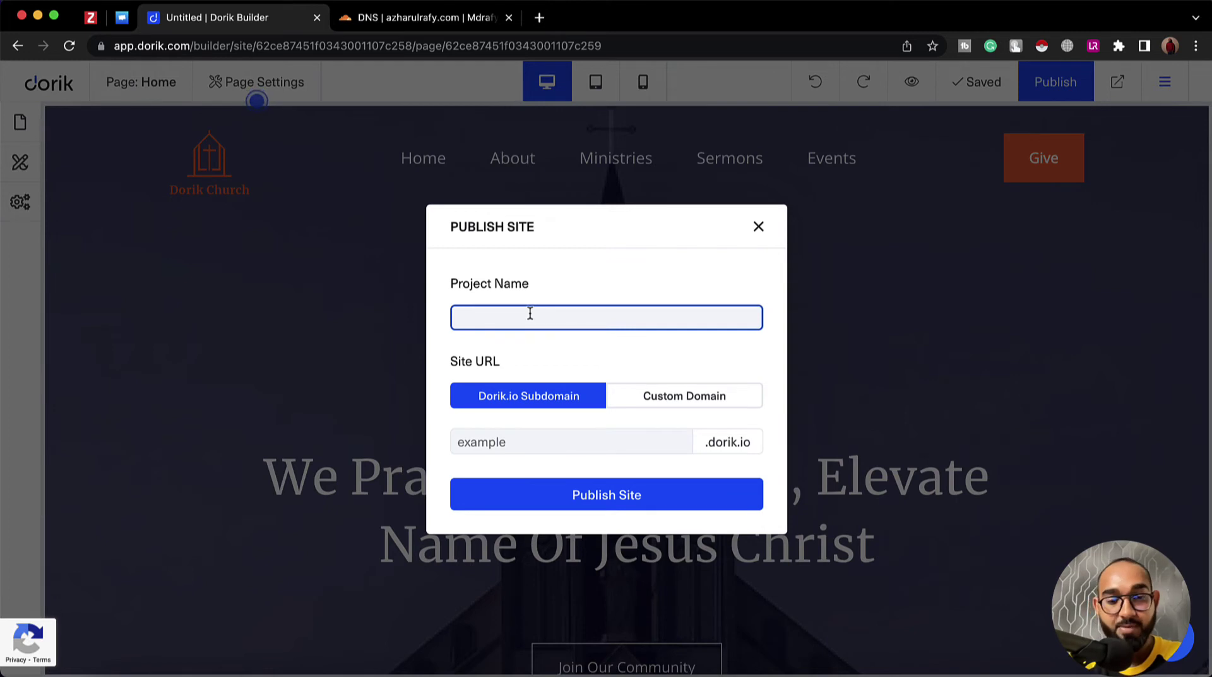
{"action": "type", "text": "Test Project"}
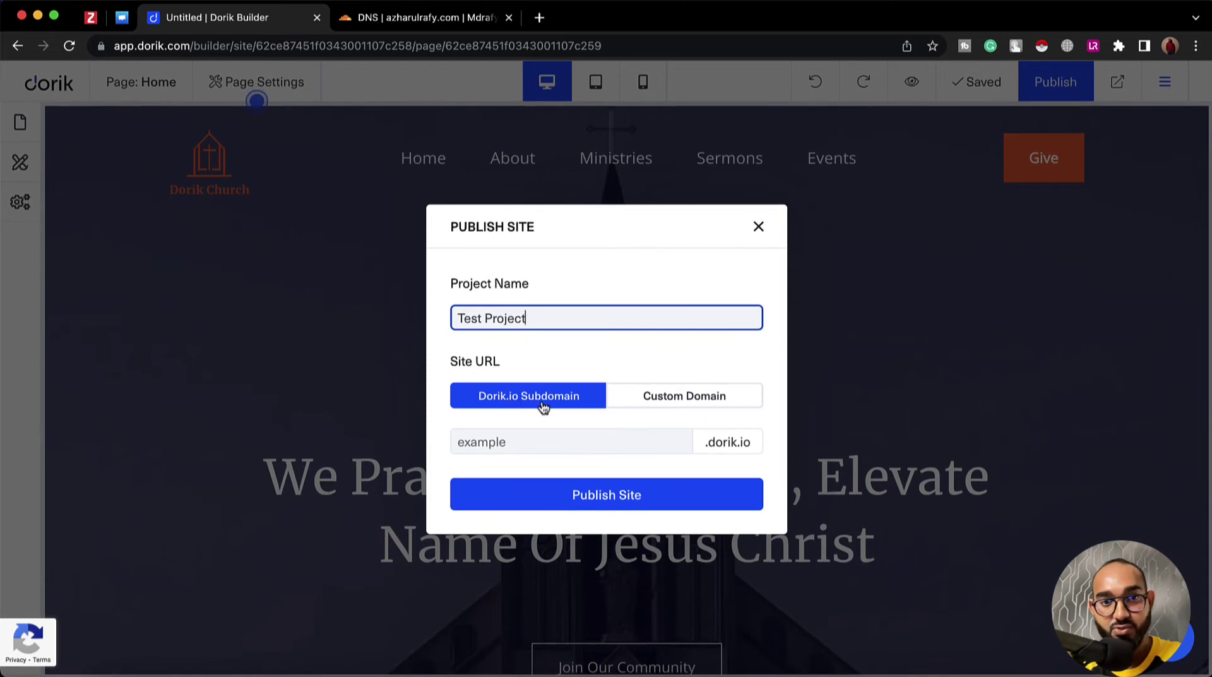
- Set custom domain affiliates.azharulrafy.com and highlight the required A record details
{"action": "left_click", "coordinate": [677, 398]}
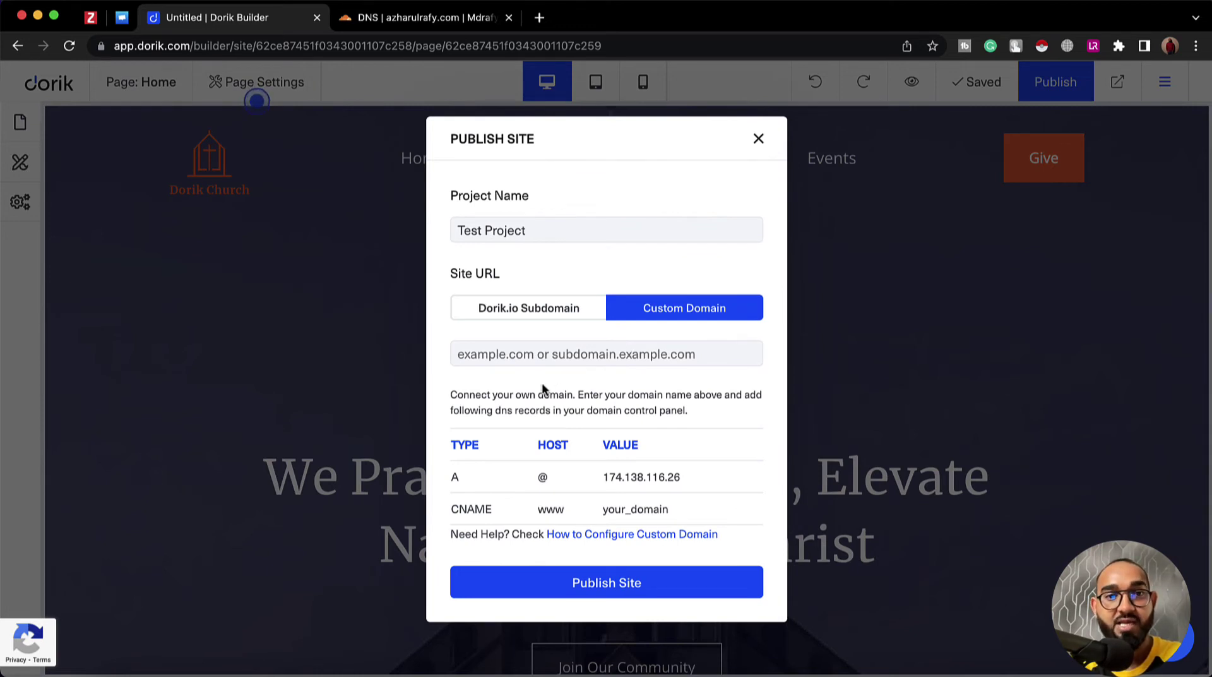
{"action": "left_click", "coordinate": [547, 354]}
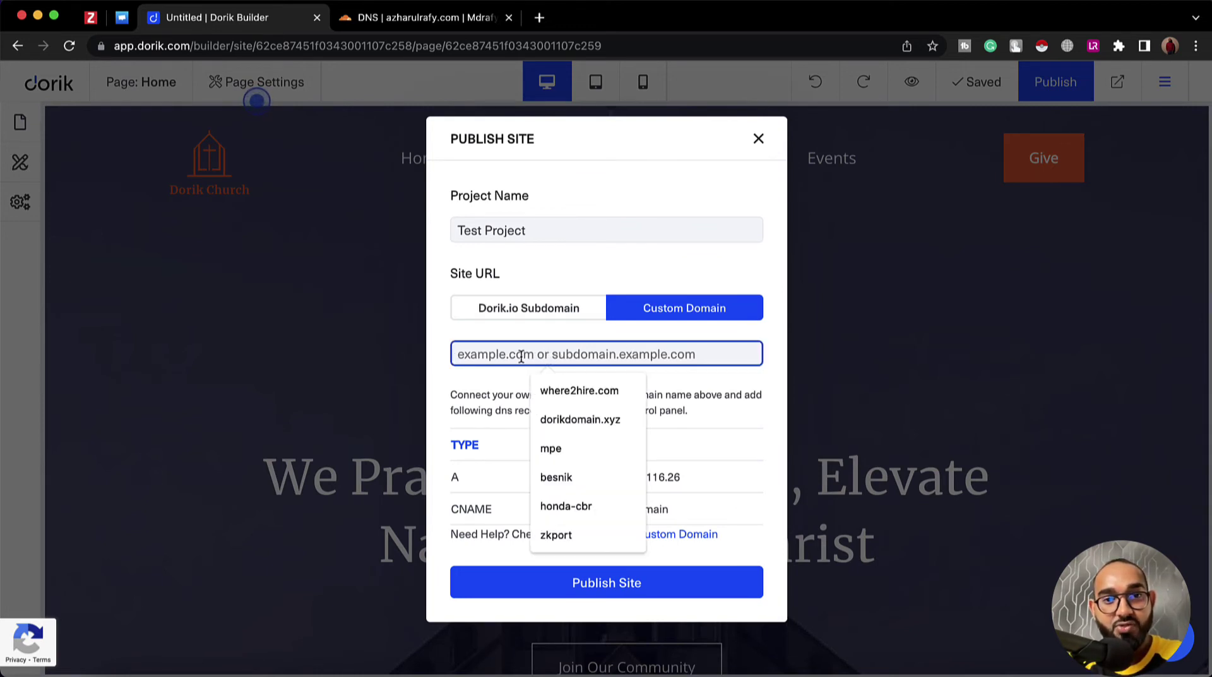
{"action": "type", "text": "affi"}
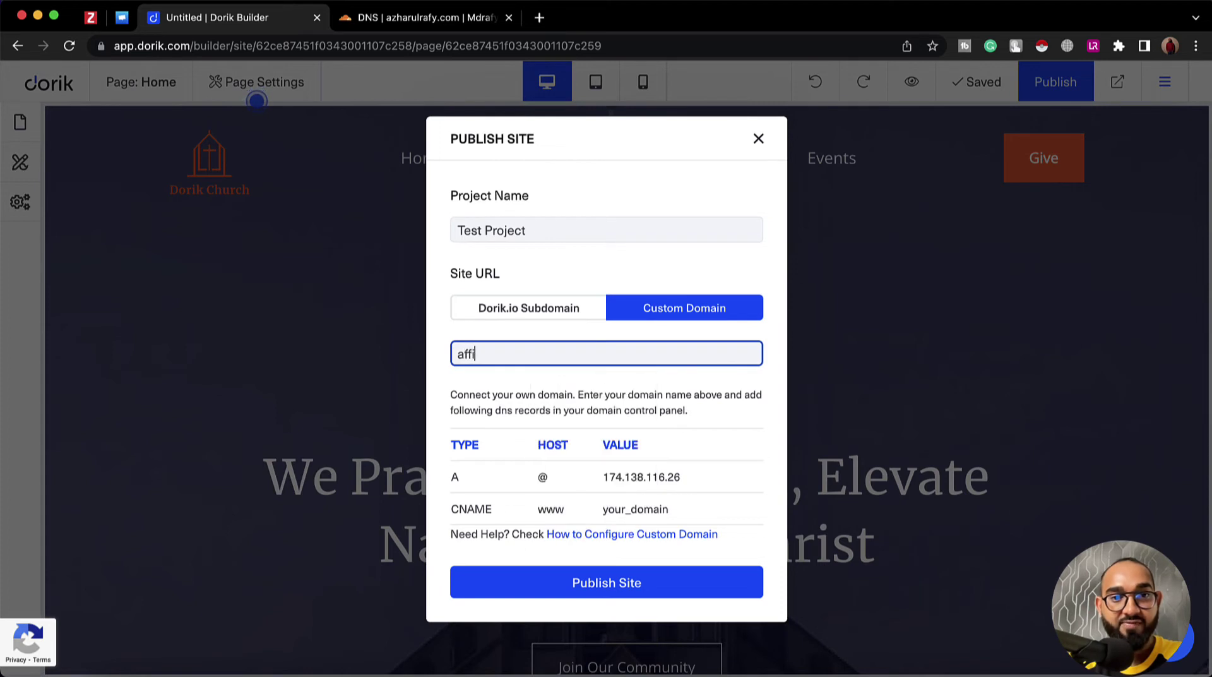
{"action": "type", "text": "liates.azh"}
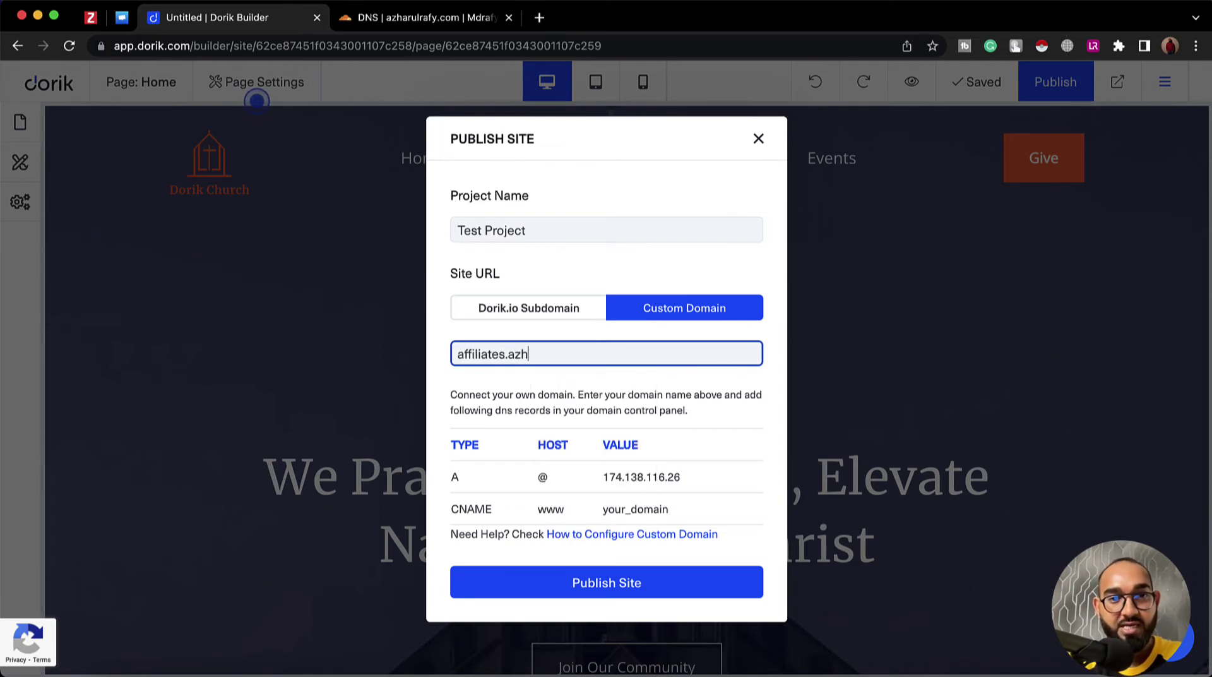
{"action": "type", "text": "arulrafy.com"}
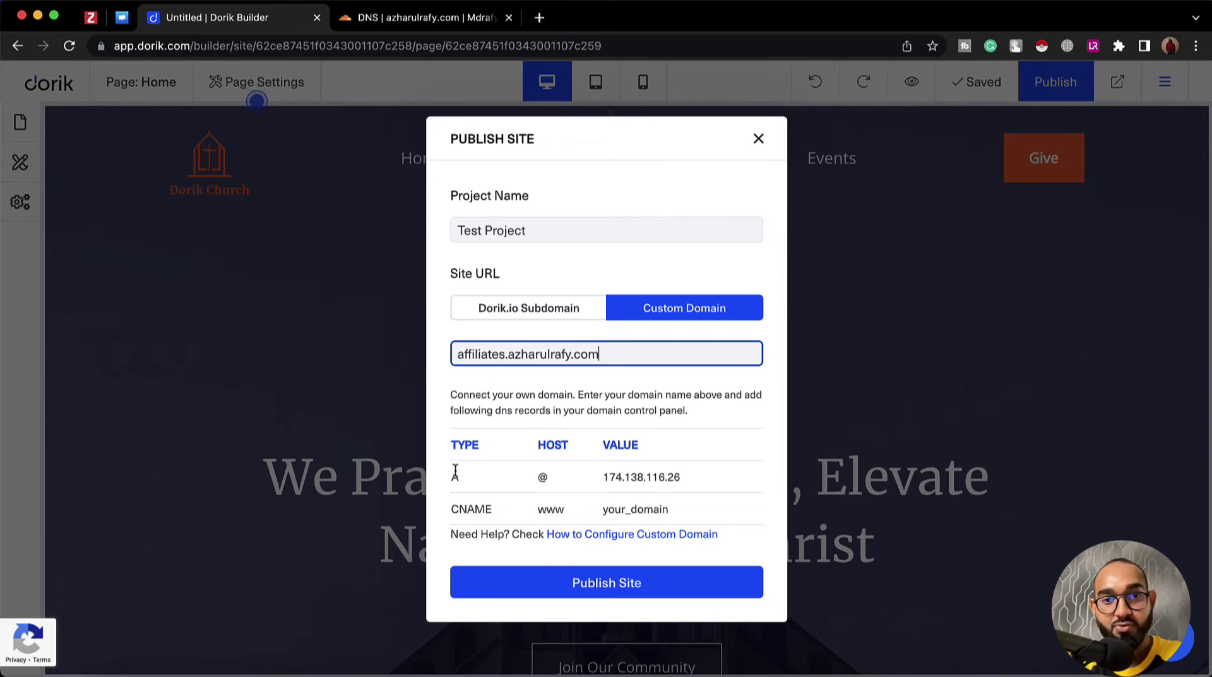
{"action": "left_click_drag", "start_coordinate": [447, 480], "coordinate": [682, 477]}
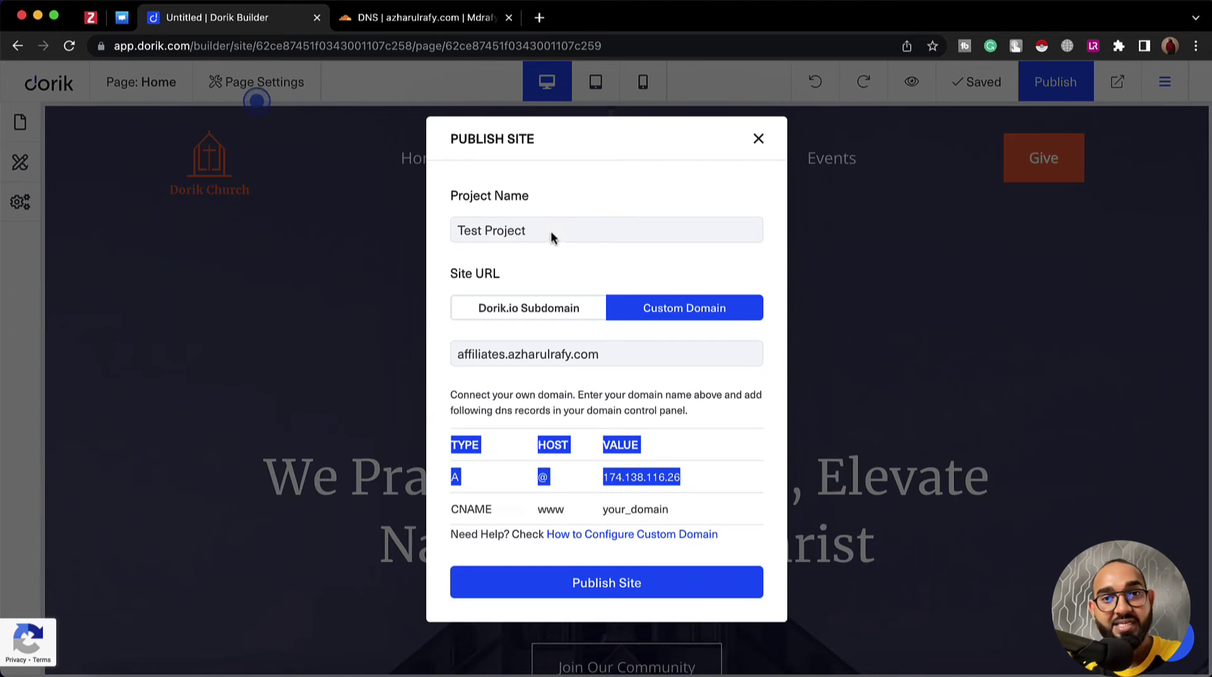
- In Cloudflare DNS, start a new record named affiliates, matching Dorik's subdomain
{"action": "left_click", "coordinate": [443, 19]}
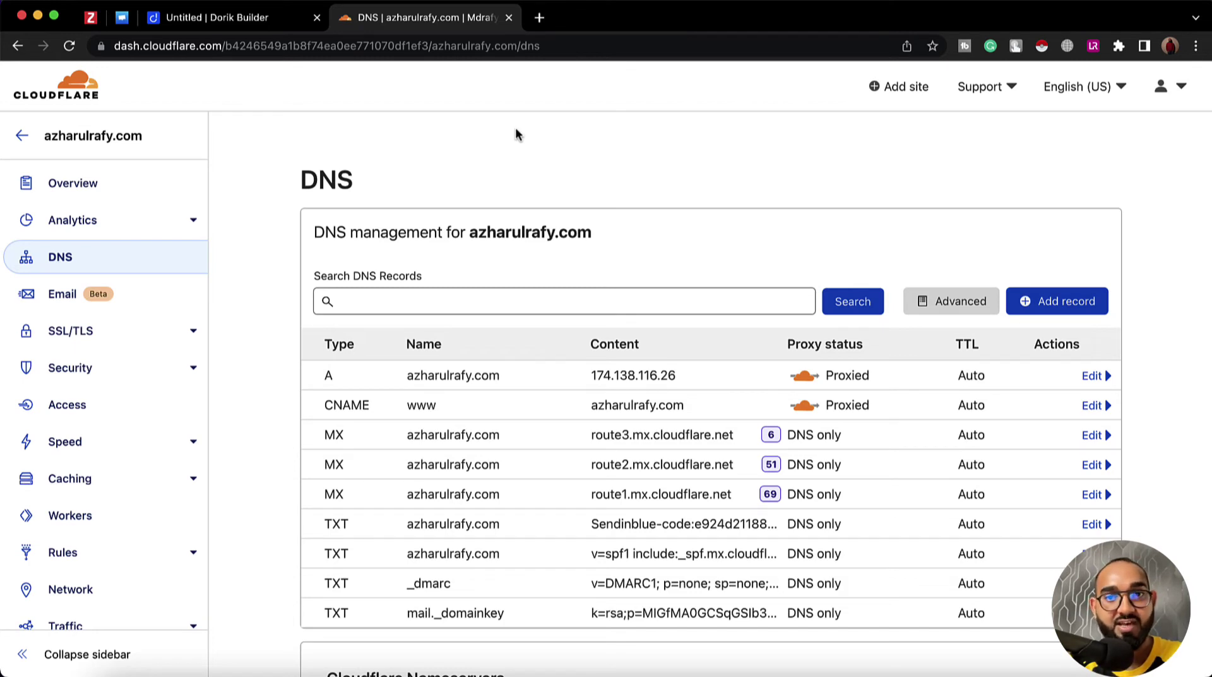
{"action": "left_click", "coordinate": [1060, 309]}
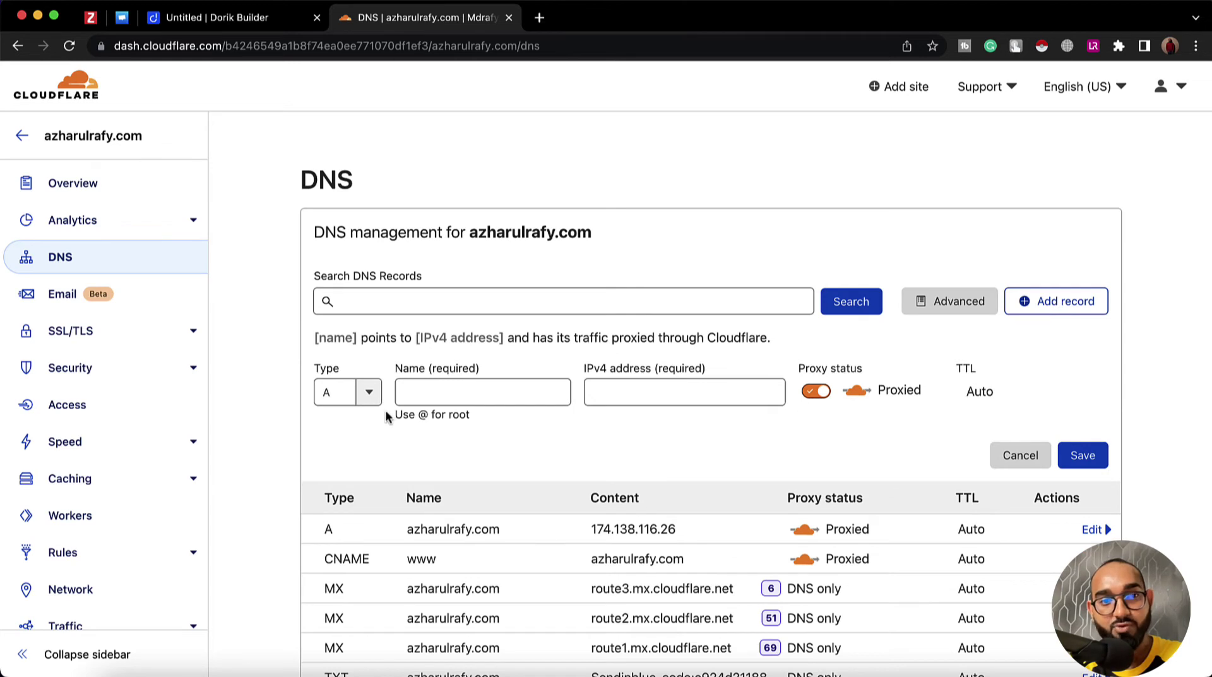
{"action": "left_click", "coordinate": [429, 393]}
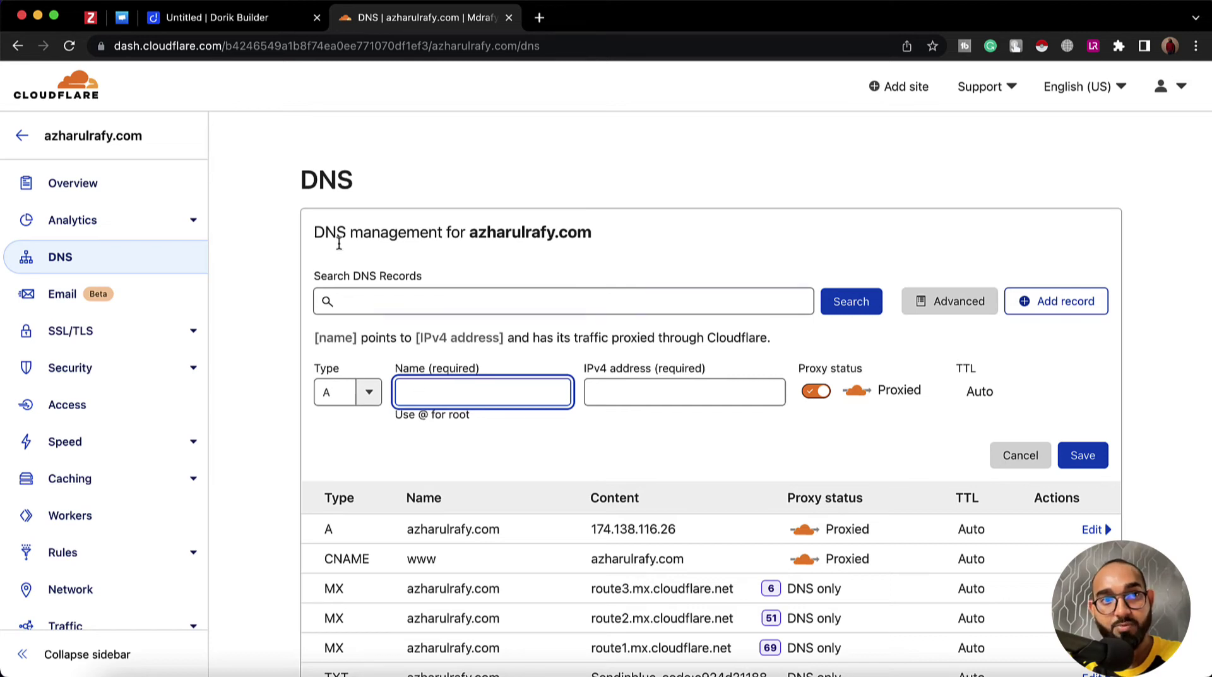
{"action": "left_click", "coordinate": [251, 17]}
{"action": "left_click", "coordinate": [475, 353]}
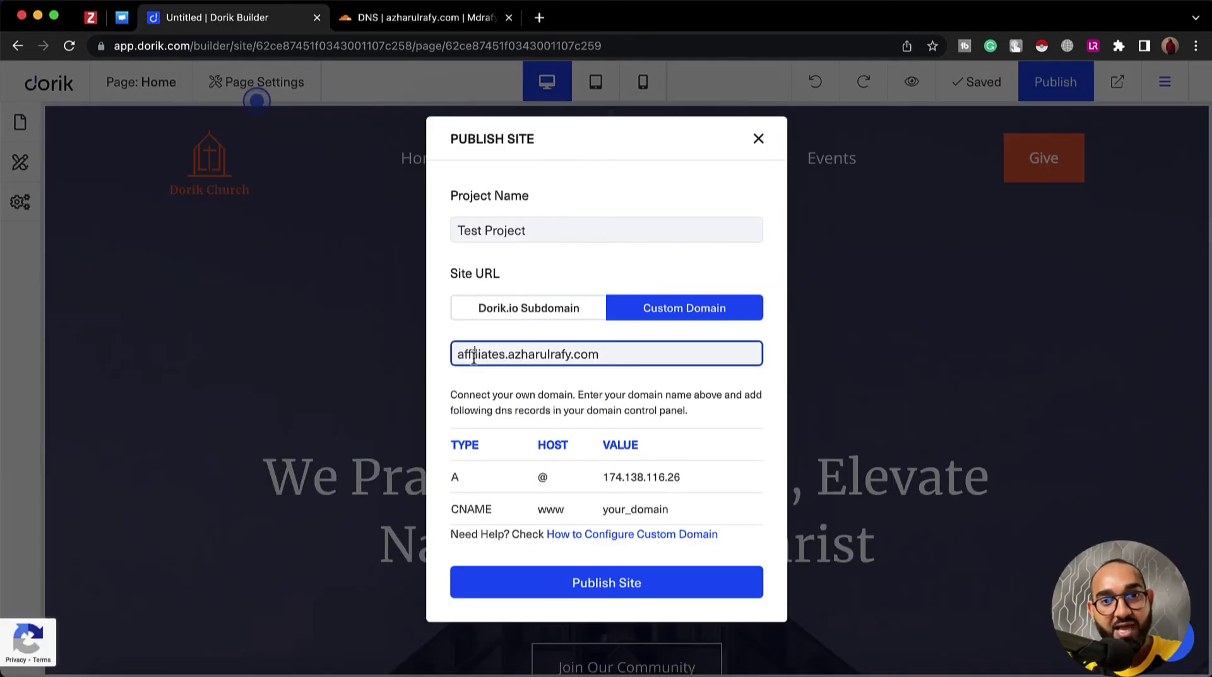
{"action": "left_click", "coordinate": [429, 19]}
{"action": "type", "text": "a"}
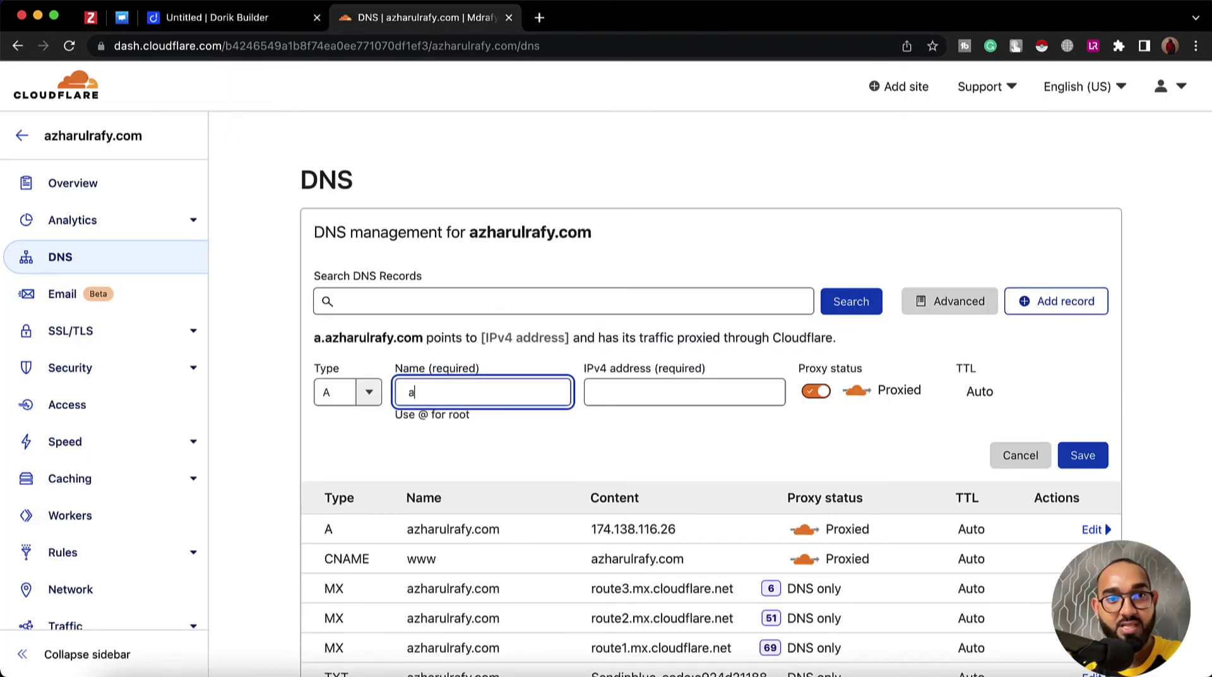
{"action": "type", "text": "ffiliates"}
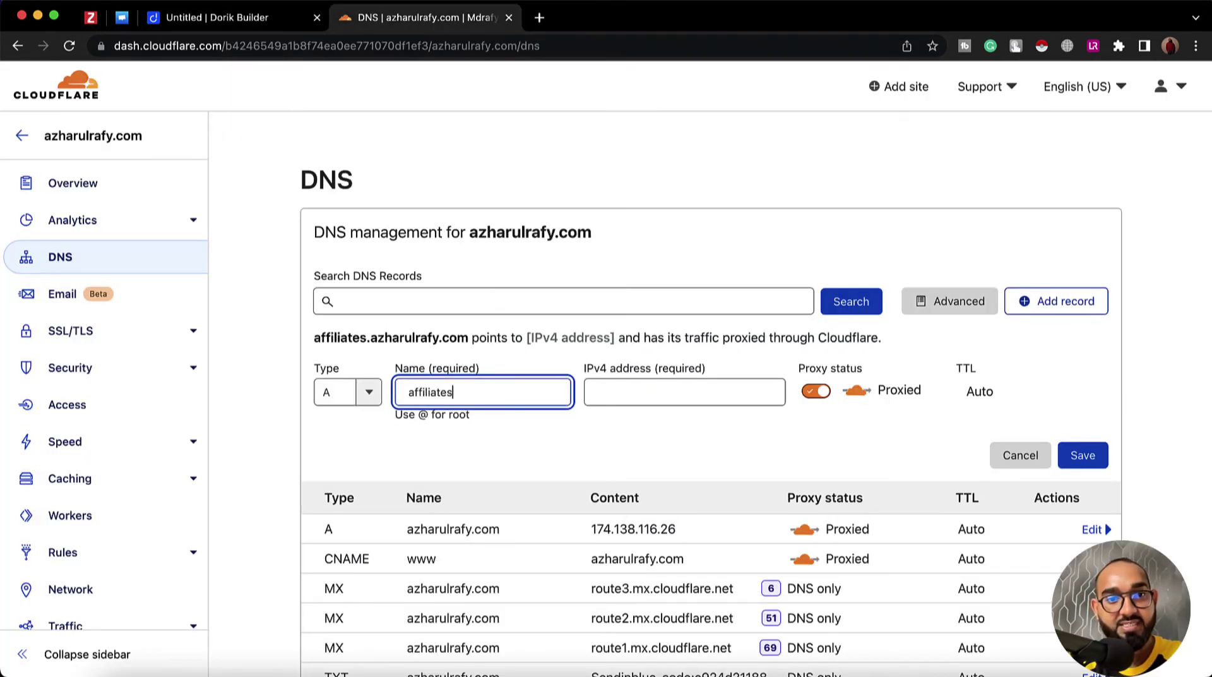
{"action": "left_click", "coordinate": [592, 392]}
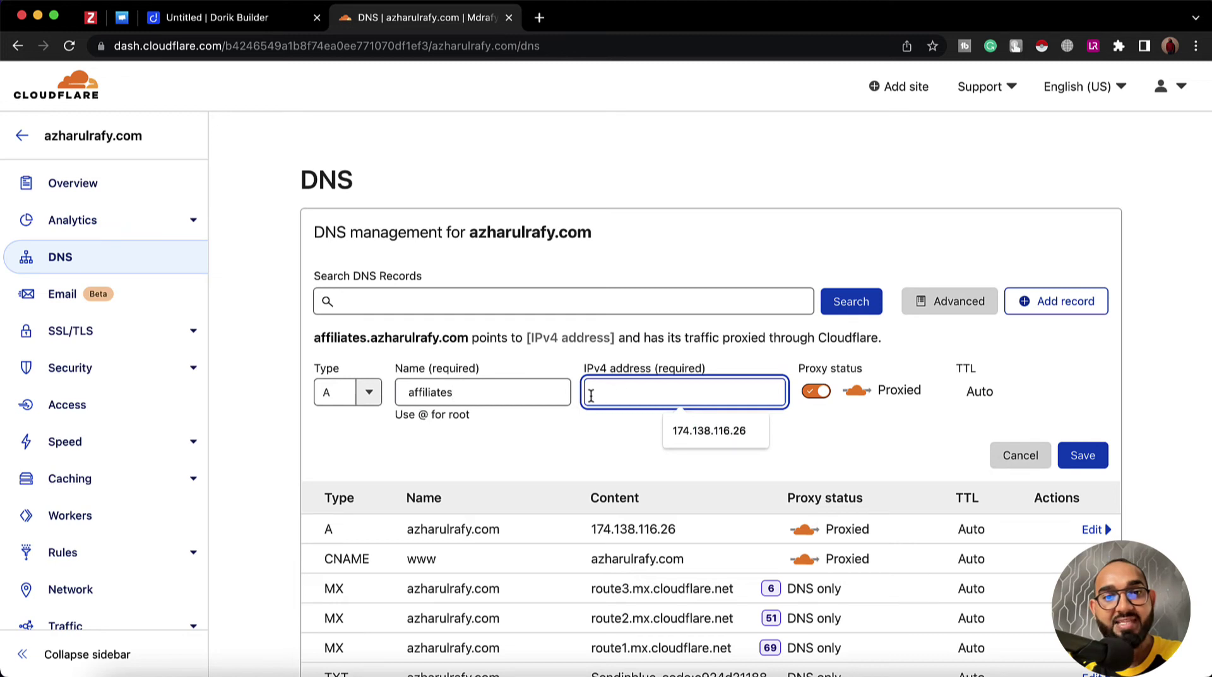
- Copy 174.138.116.26 from Dorik, paste it as the IPv4 address, and save the record
{"action": "left_click", "coordinate": [256, 20]}
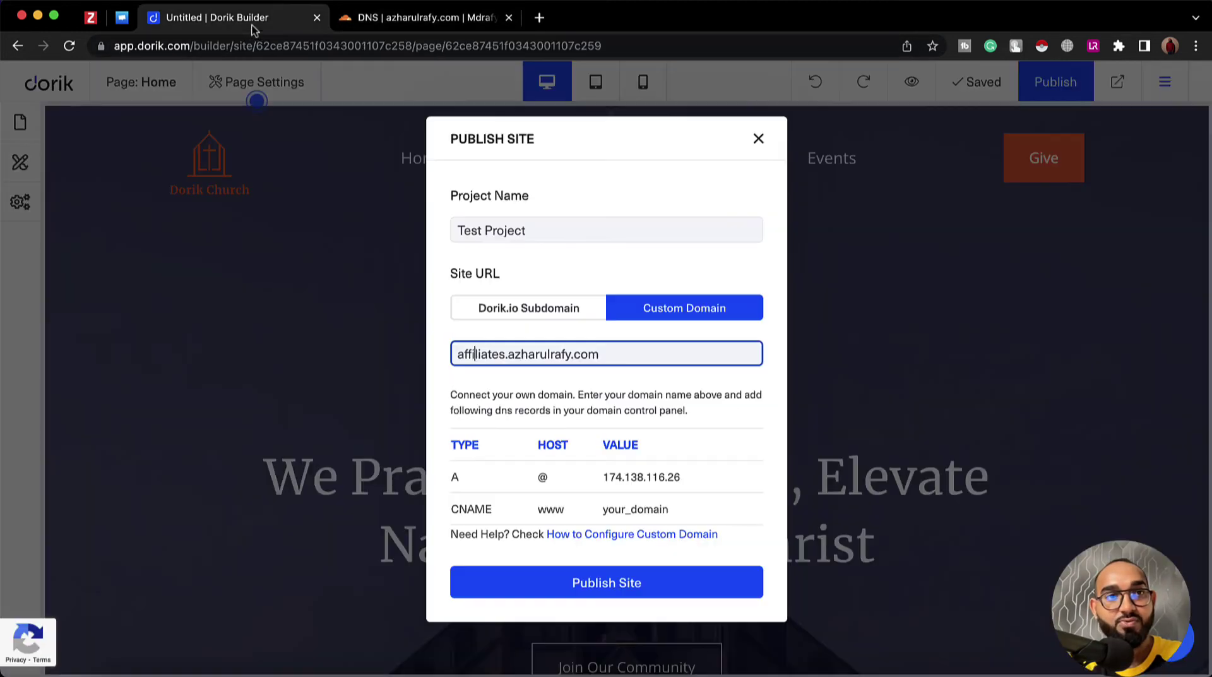
{"action": "double_click", "coordinate": [607, 477]}
{"action": "right_click", "coordinate": [614, 481]}
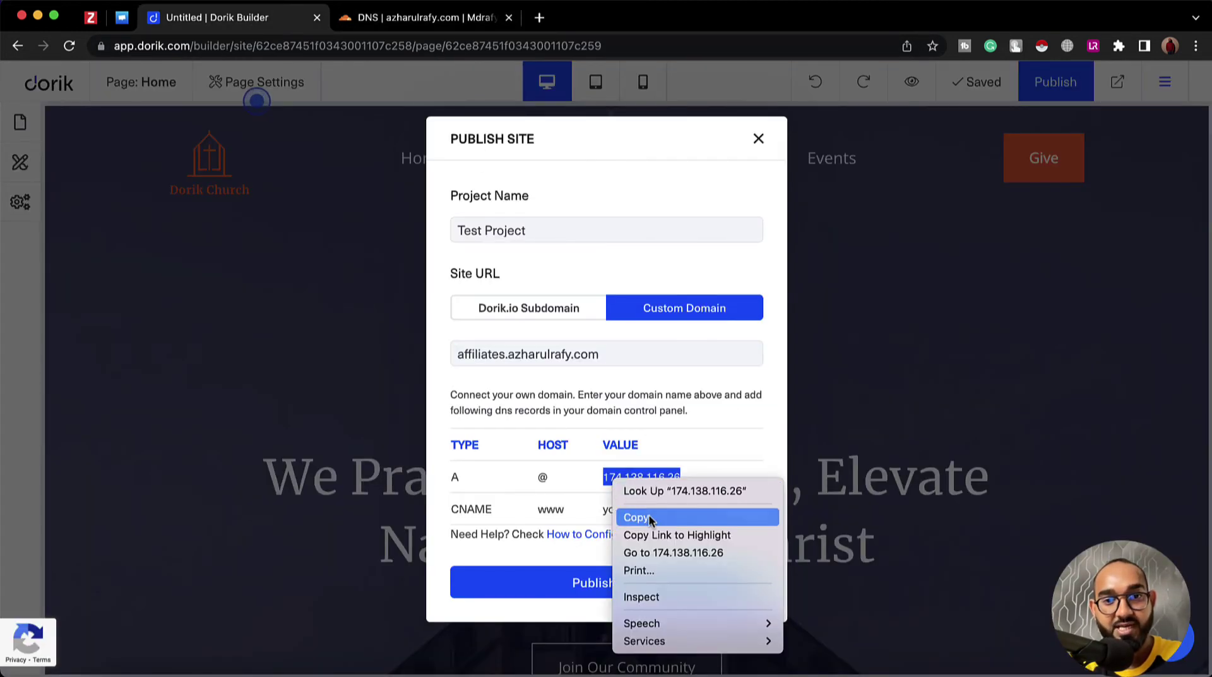
{"action": "left_click", "coordinate": [650, 517]}
{"action": "left_click", "coordinate": [454, 19]}
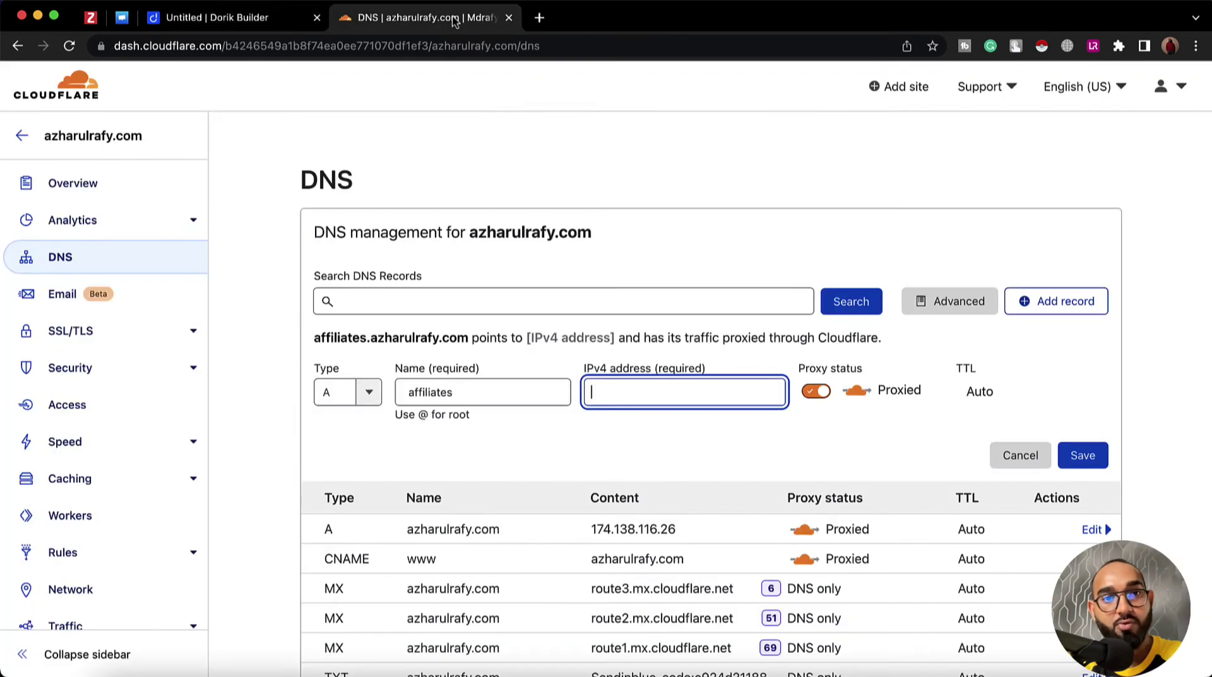
{"action": "left_click", "coordinate": [634, 386]}
{"action": "right_click", "coordinate": [634, 386]}
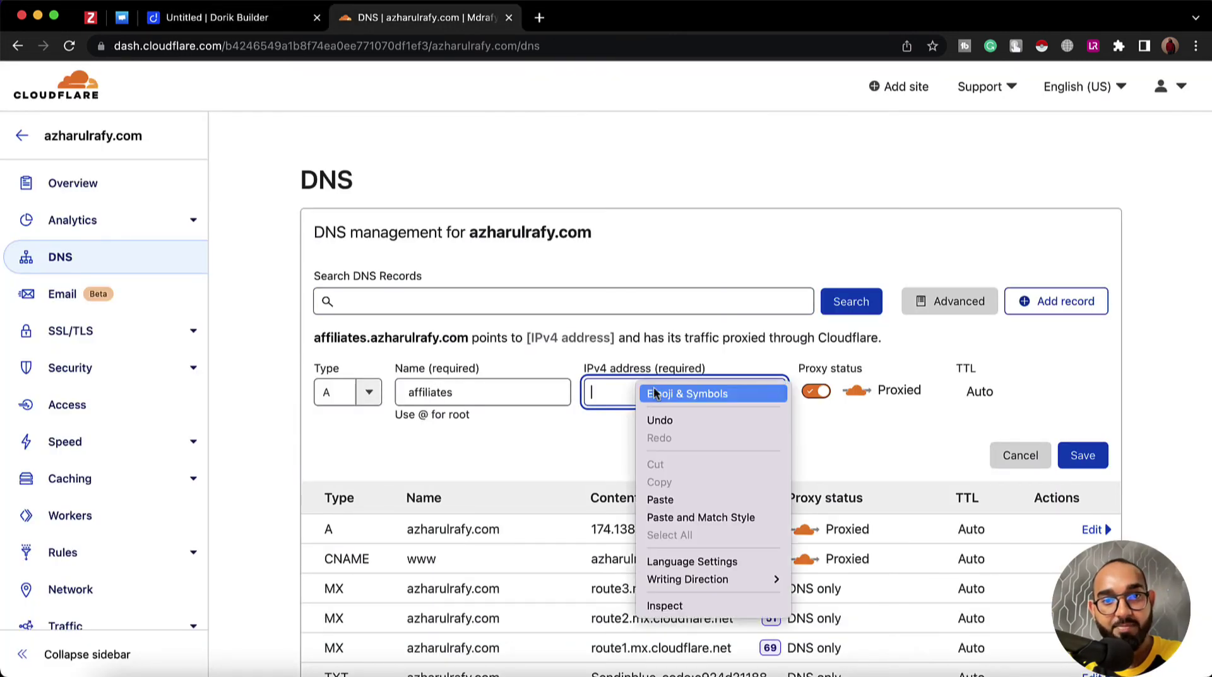
{"action": "left_click", "coordinate": [652, 498]}
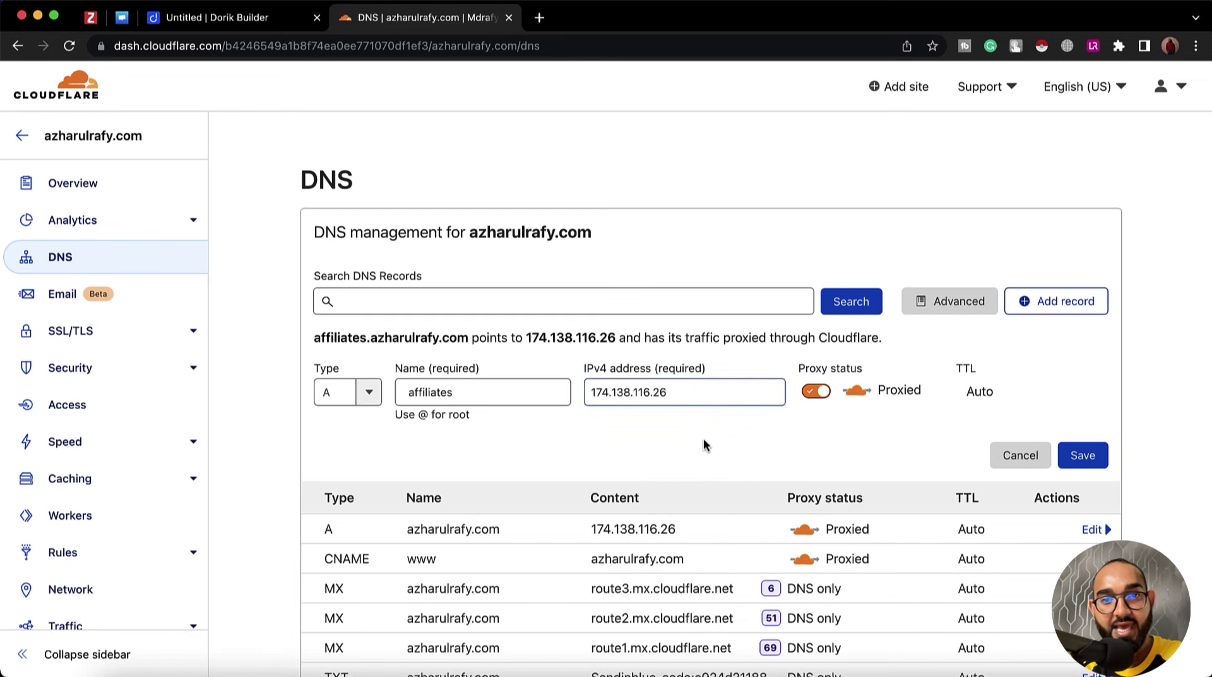
{"action": "left_click", "coordinate": [1081, 455]}
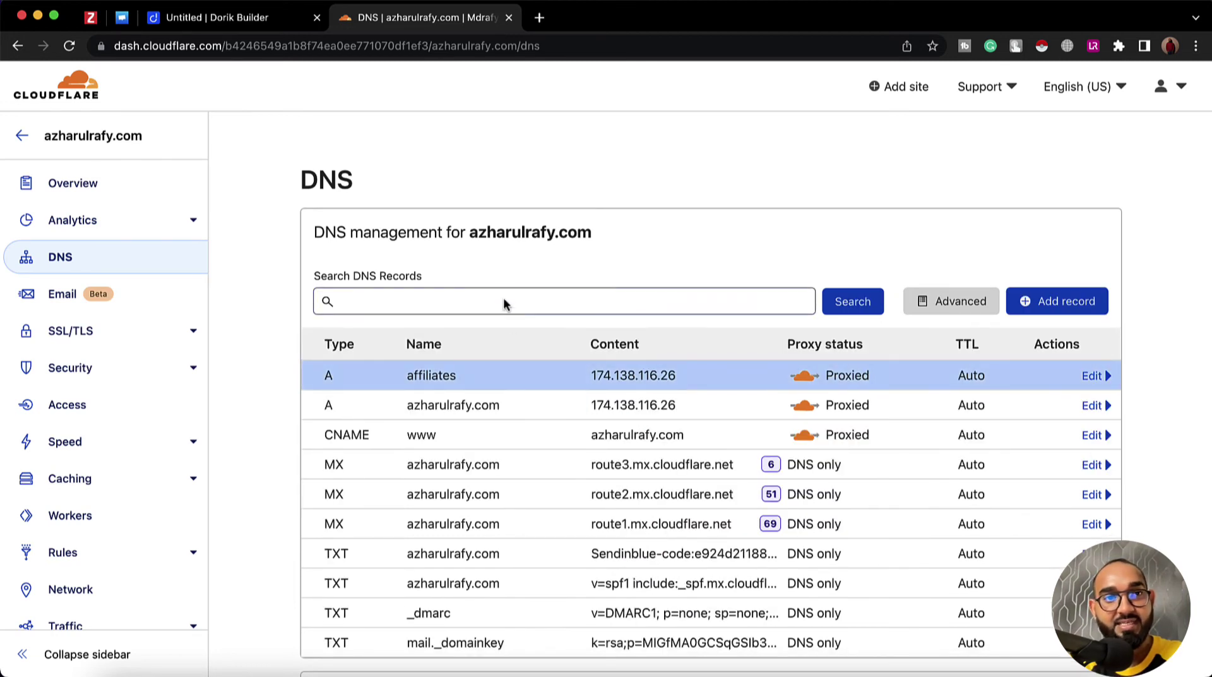
- Publish the site to affiliates.azharulrafy.com, scroll the live page, and return to the builder
{"action": "left_click", "coordinate": [240, 17]}
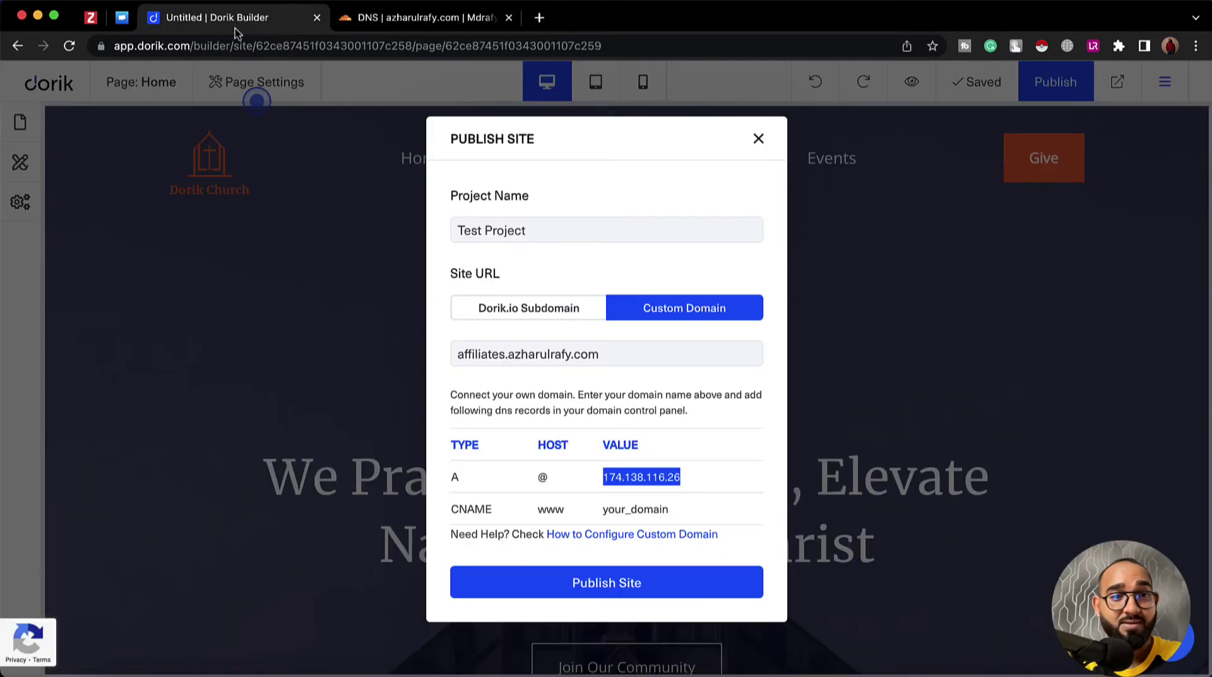
{"action": "left_click", "coordinate": [587, 587]}
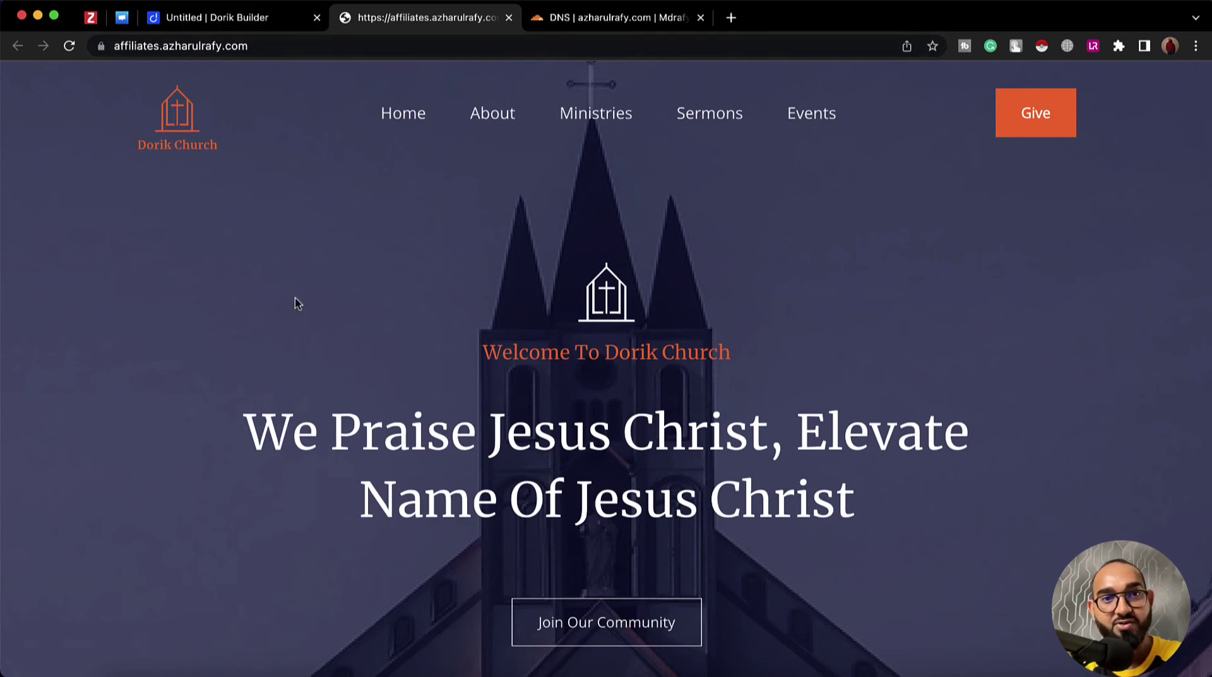
{"action": "scroll", "coordinate": [294, 297], "scroll_direction": "down", "scroll_amount": 15}
{"action": "scroll", "coordinate": [294, 297], "scroll_direction": "up", "scroll_amount": 10}
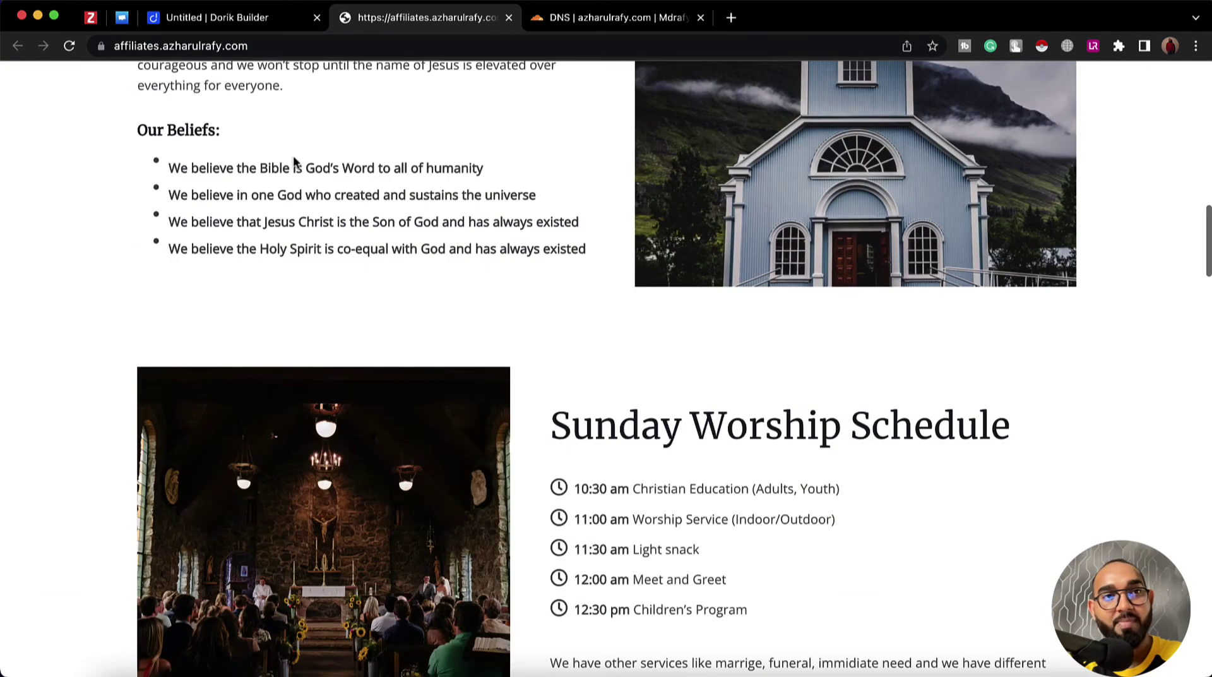
{"action": "left_click", "coordinate": [265, 17]}
- Close the publish settings and begin entering azharulrafy.com in a new tab
{"action": "left_click", "coordinate": [758, 96]}
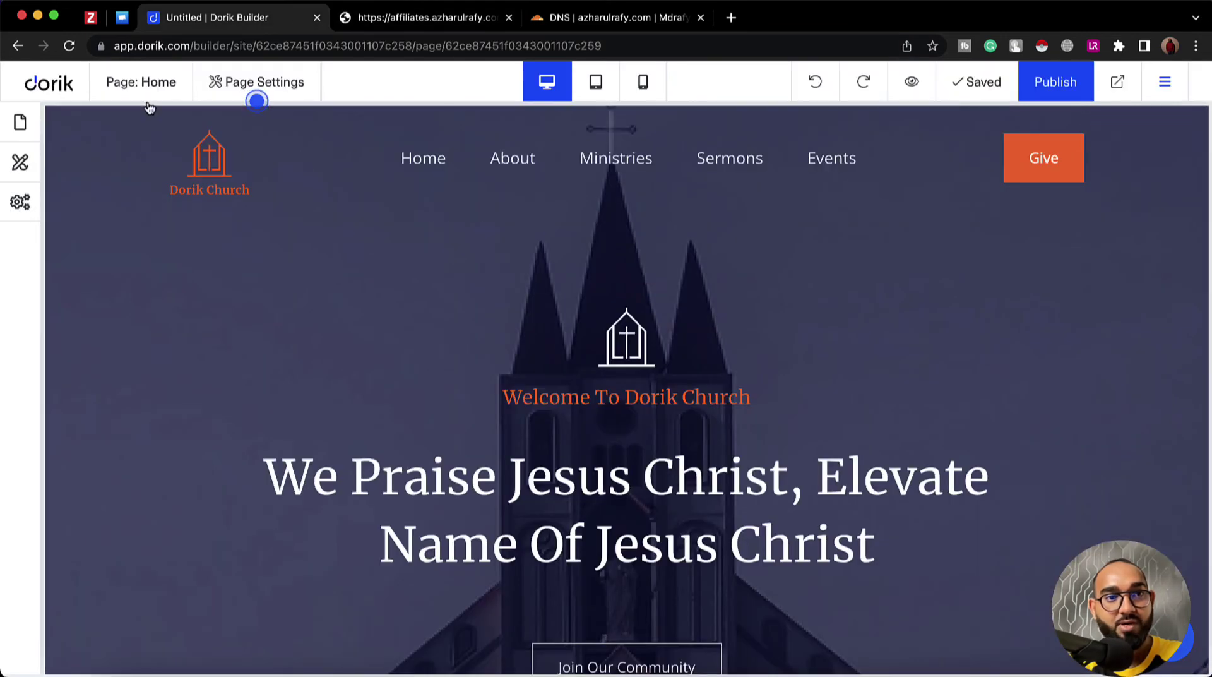
{"action": "left_click", "coordinate": [730, 19]}
{"action": "type", "text": "azh"}
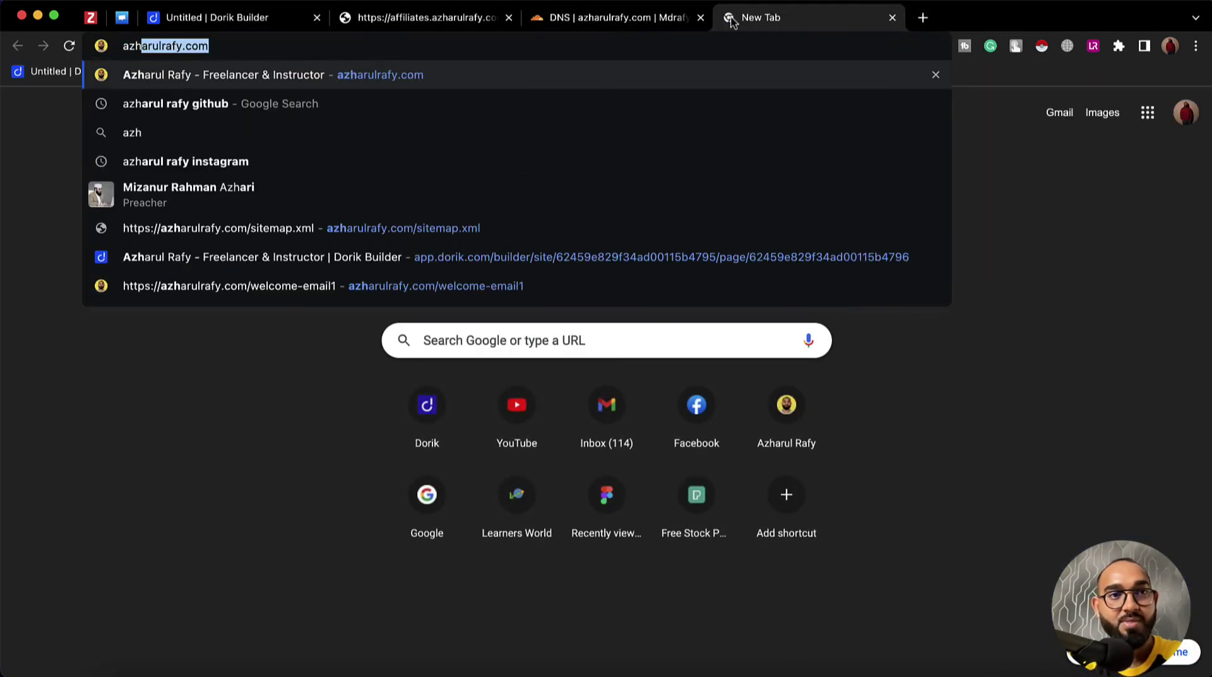